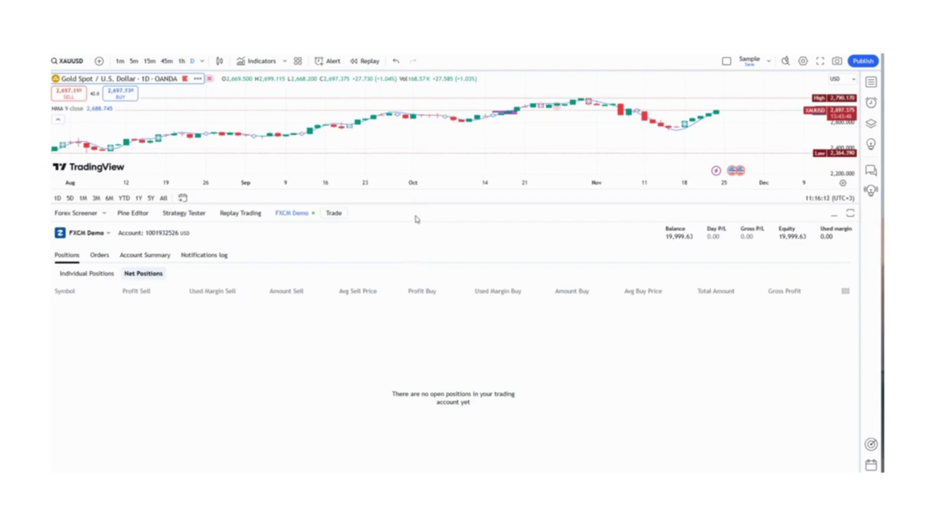
- Make the gold chart taller than the account panel, then pan and stretch the candles
left_click_drag(414, 203, 418, 391)
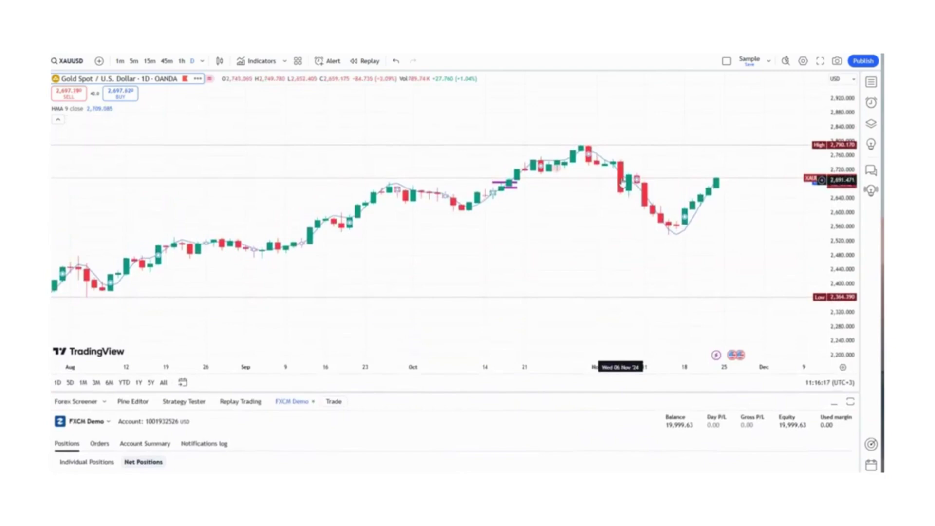
mouse_move(602, 190)
left_mouse_down()
mouse_move(533, 247)
mouse_move(544, 245)
left_mouse_up()
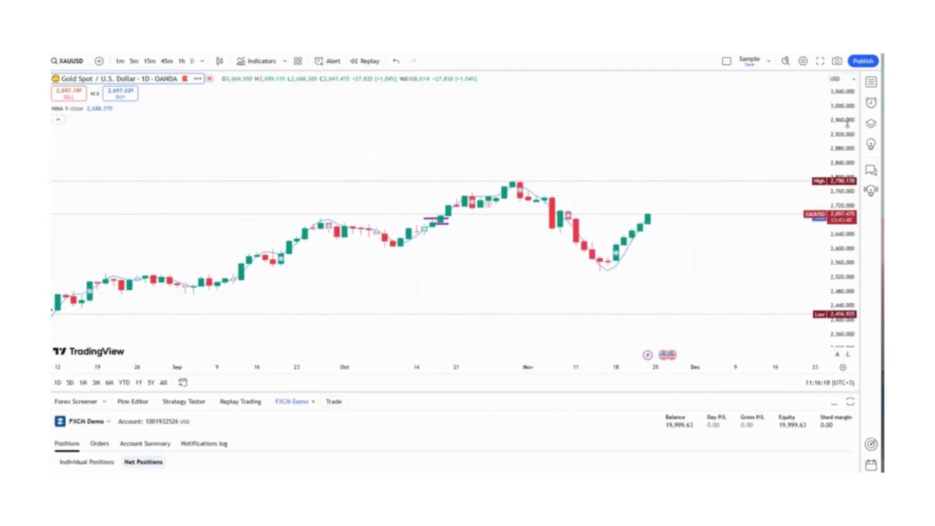
left_click_drag(845, 143, 841, 73)
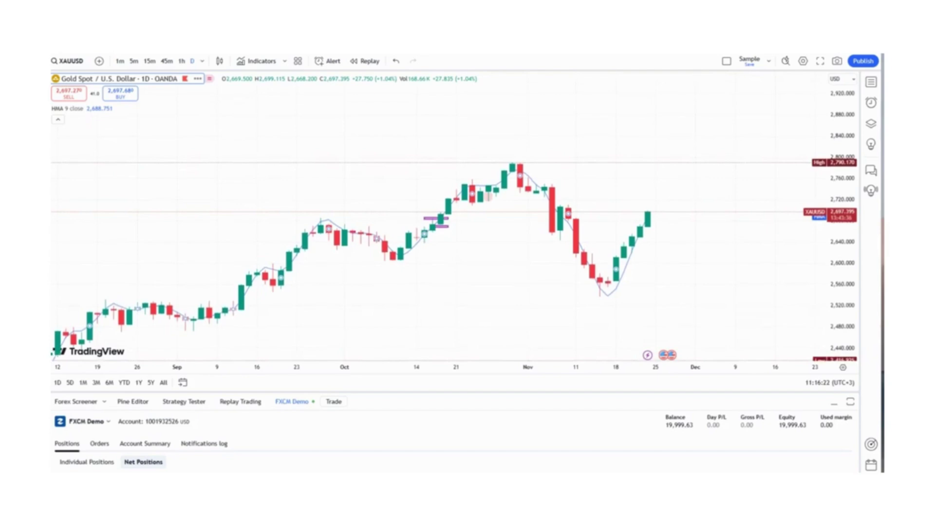
left_click_drag(434, 116, 392, 160)
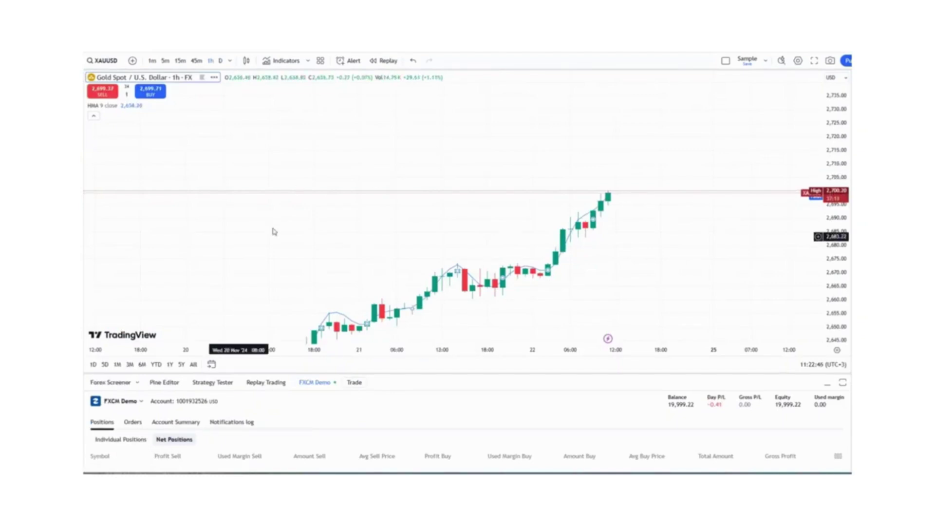
- Start a new gold order from the latest candle and try the Limit and Market types
right_click(609, 197)
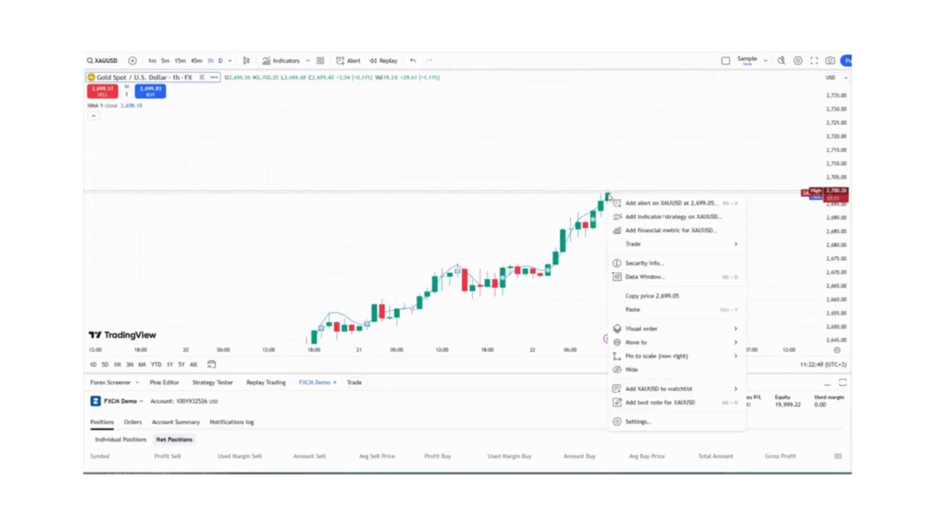
mouse_move(658, 244)
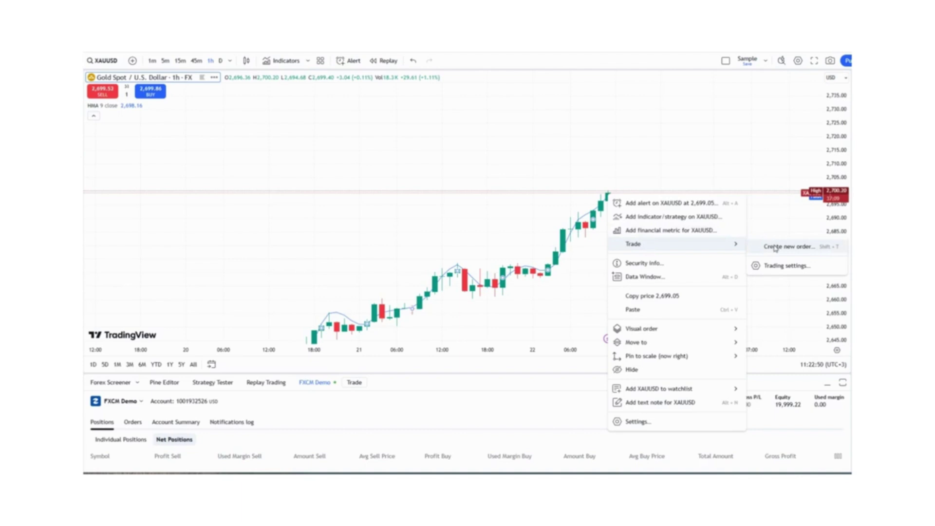
left_click(776, 248)
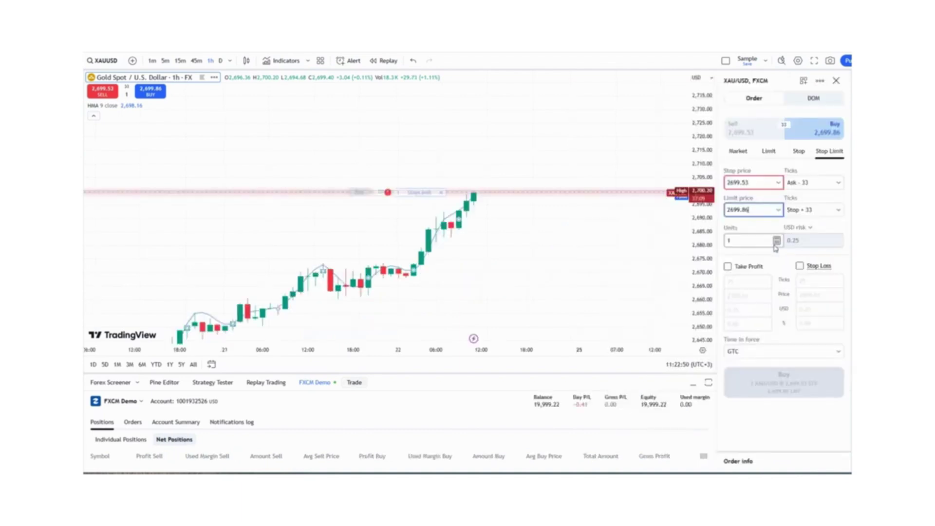
left_click(770, 151)
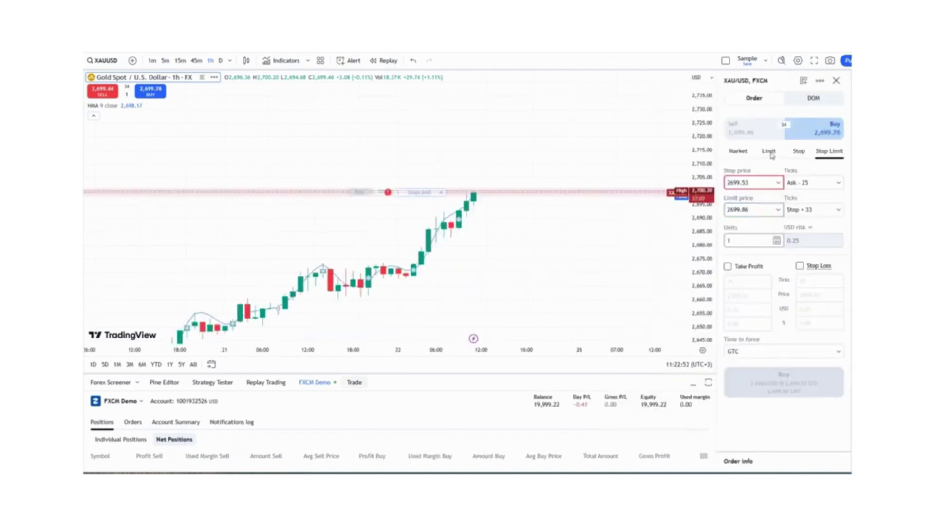
left_click(738, 154)
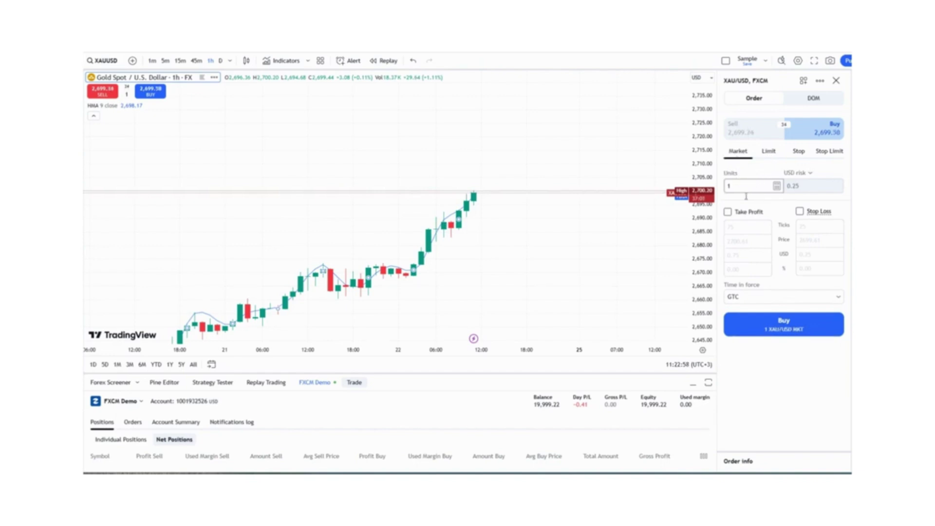
- Keep GTC time-in-force, then cycle through Limit, Stop and Stop Limit order types
left_click(746, 298)
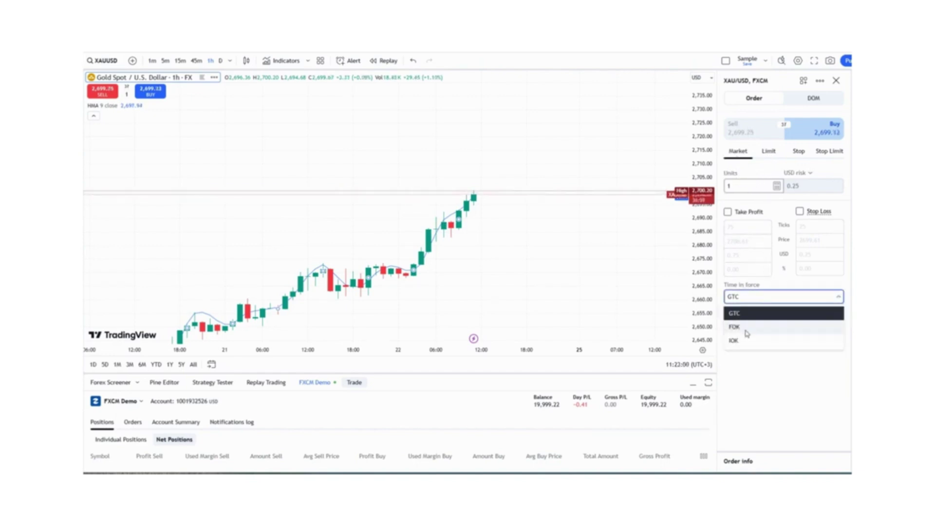
key("Escape")
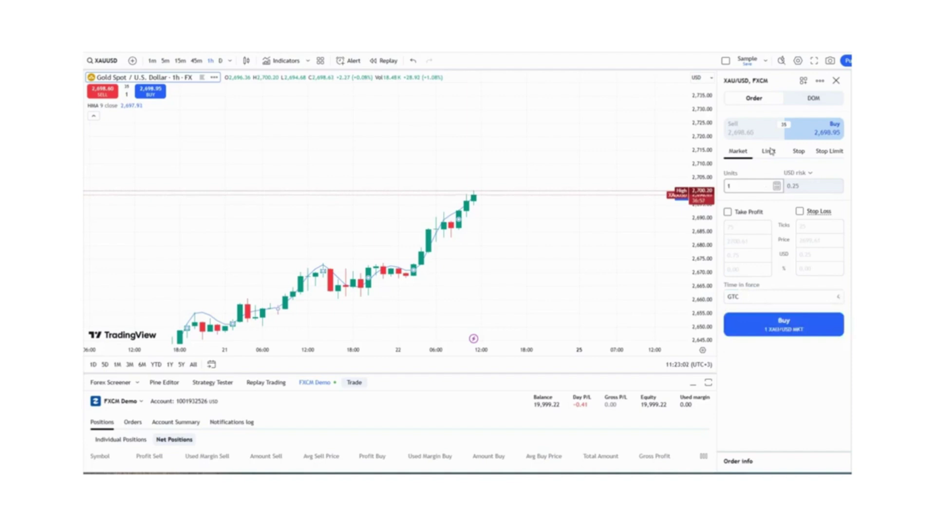
left_click(770, 151)
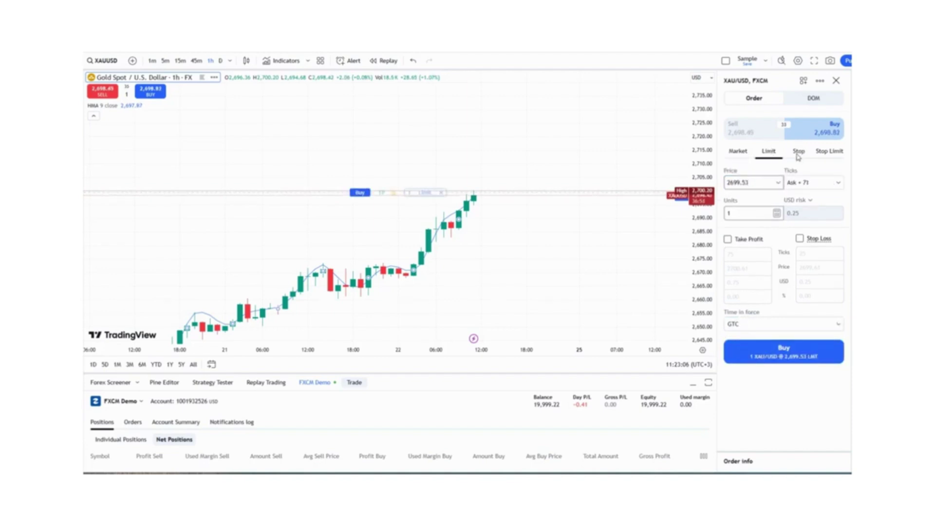
left_click(799, 154)
left_click(825, 153)
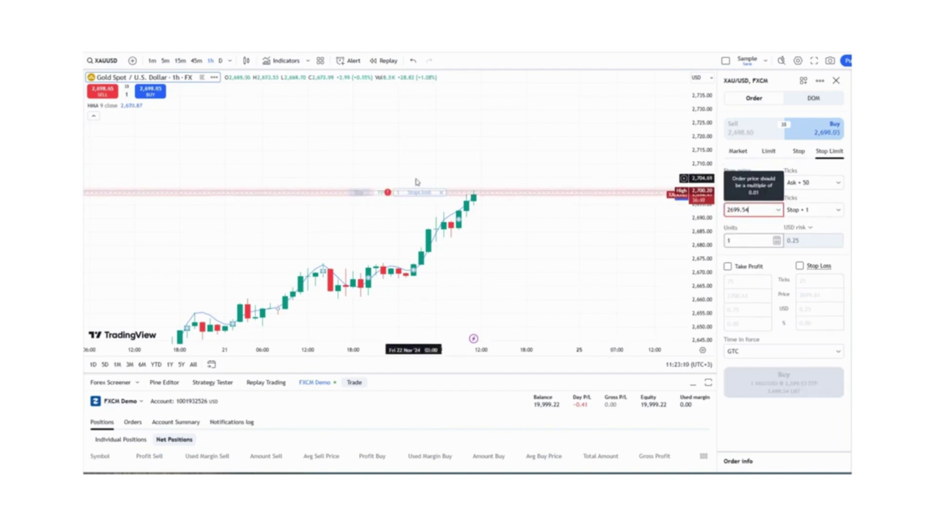
- Move the chart order line up to the 2,729.30 stop price
left_click(411, 194)
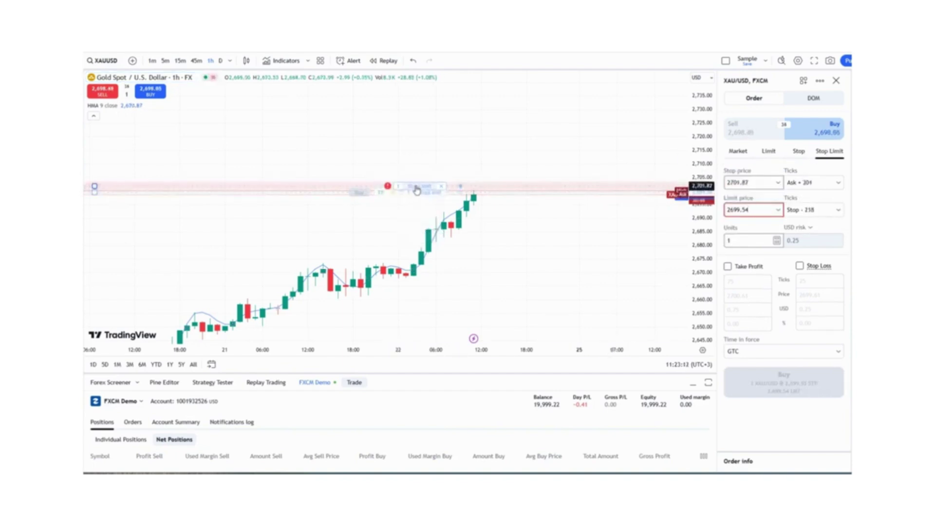
left_click_drag(411, 199, 411, 266)
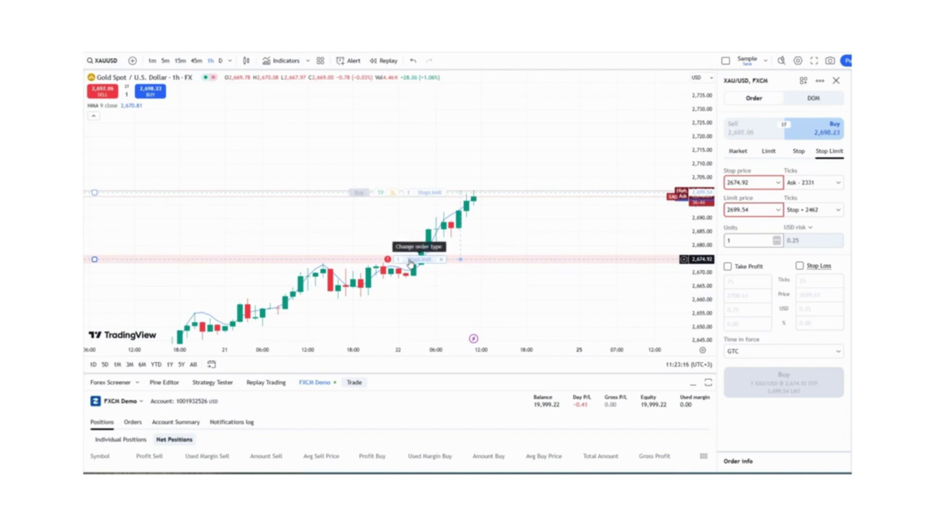
mouse_move(431, 259)
left_mouse_down()
mouse_move(431, 163)
mouse_move(441, 115)
left_mouse_up()
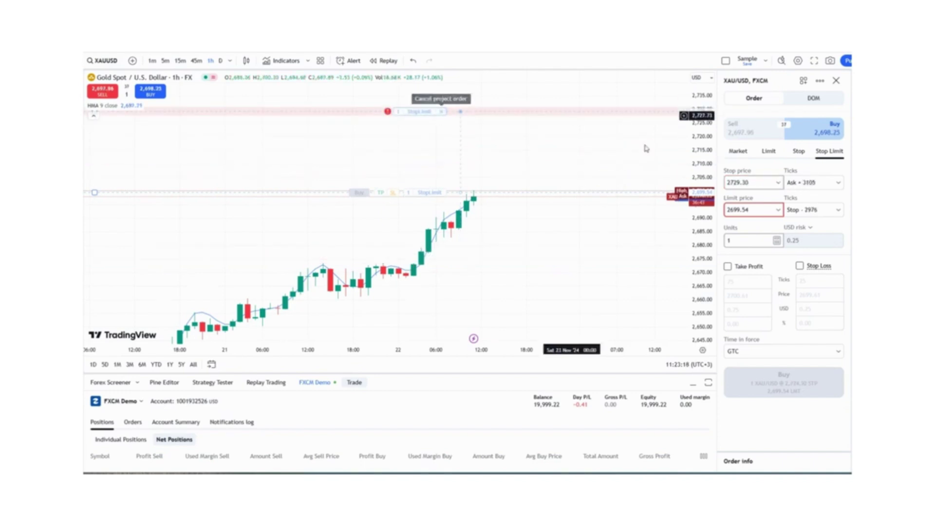
- Make the gold order a Stop order and select the units amount to change it to 5
left_click(755, 210)
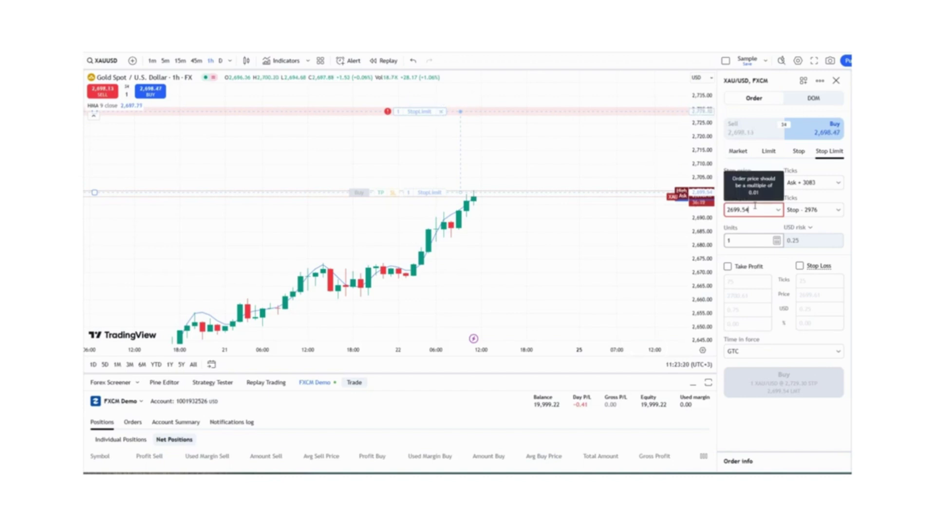
left_click(769, 151)
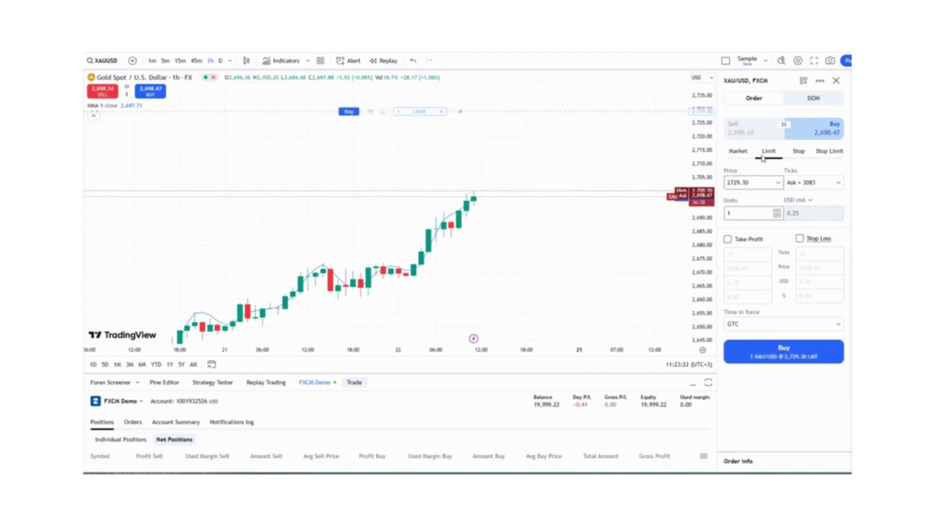
left_click(798, 151)
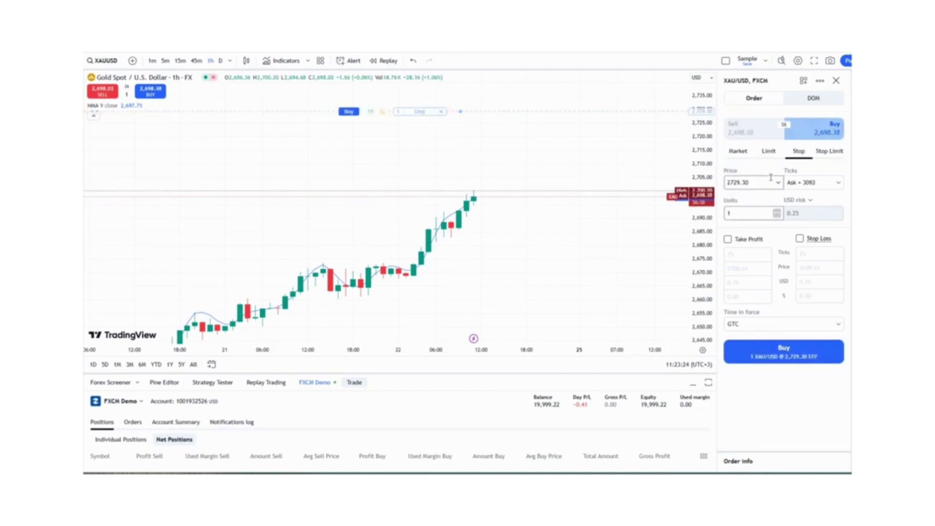
double_click(735, 213)
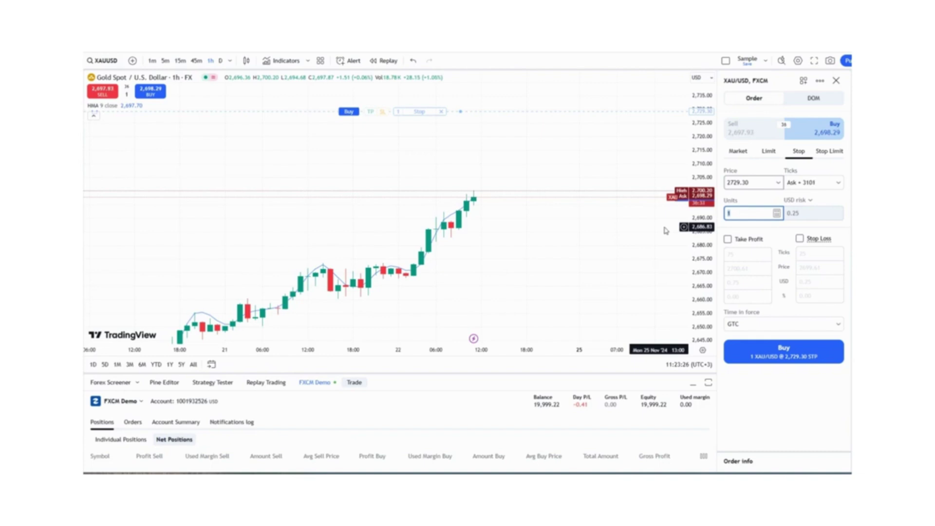
mouse_move(419, 111)
type("5")
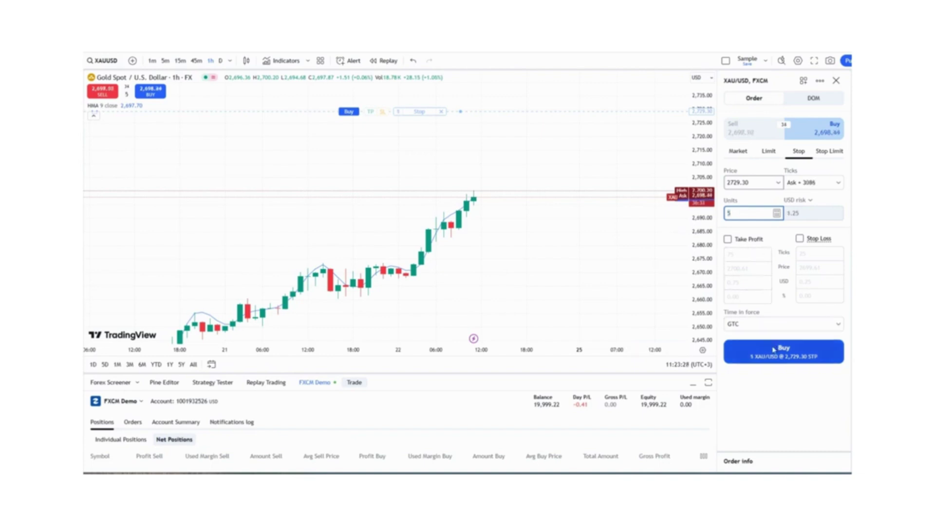
- Submit the 5-unit gold buy stop at 2,729.30, then switch to the DOM ladder
left_click(775, 349)
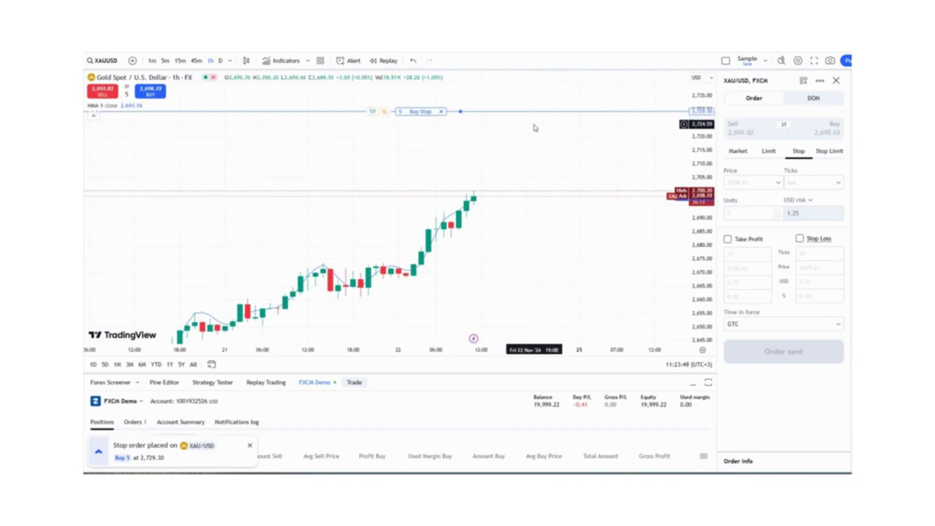
left_click(810, 98)
- From the DOM ladder, buy 5 units of gold at market
left_click(773, 98)
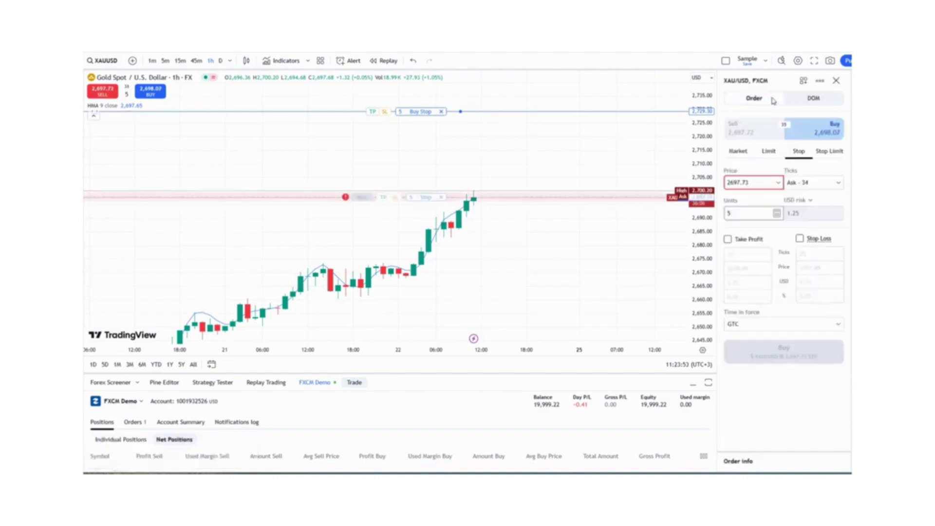
left_click(815, 100)
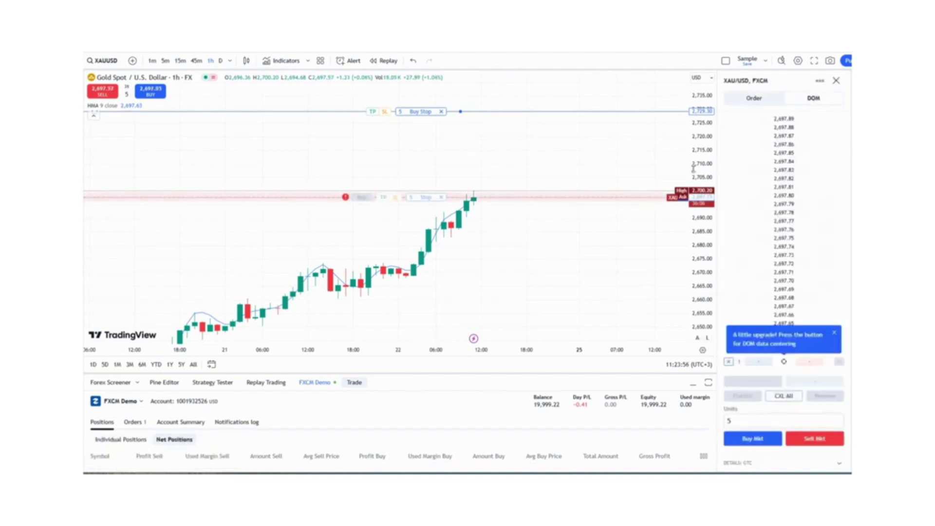
left_click(752, 439)
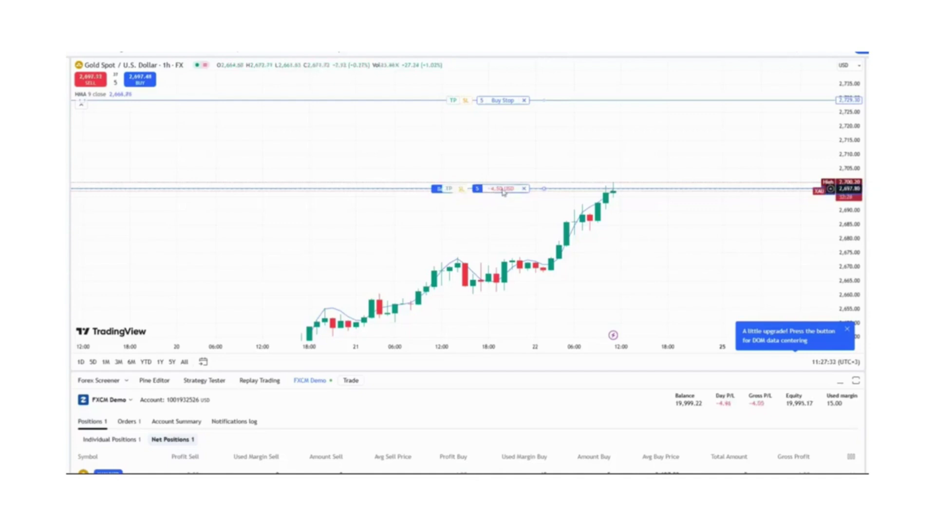
left_click_drag(503, 192, 348, 190)
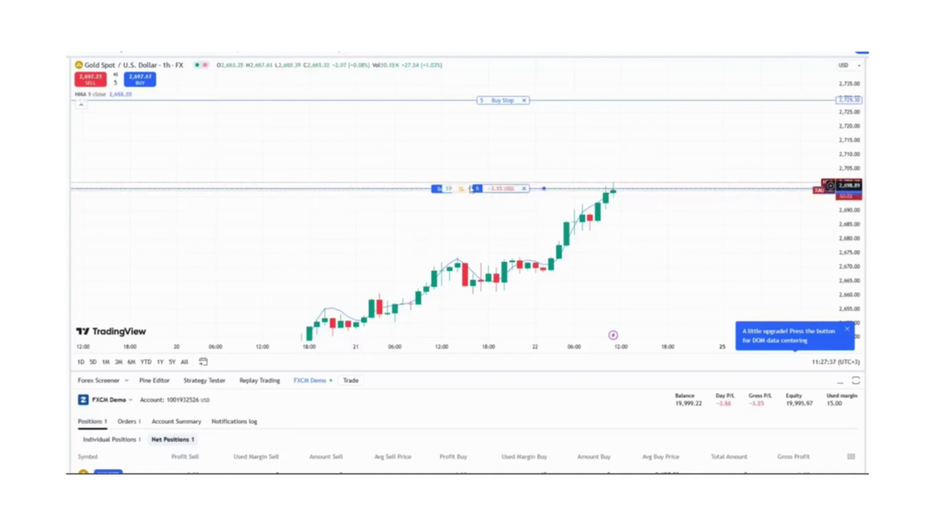
left_click_drag(348, 190, 464, 191)
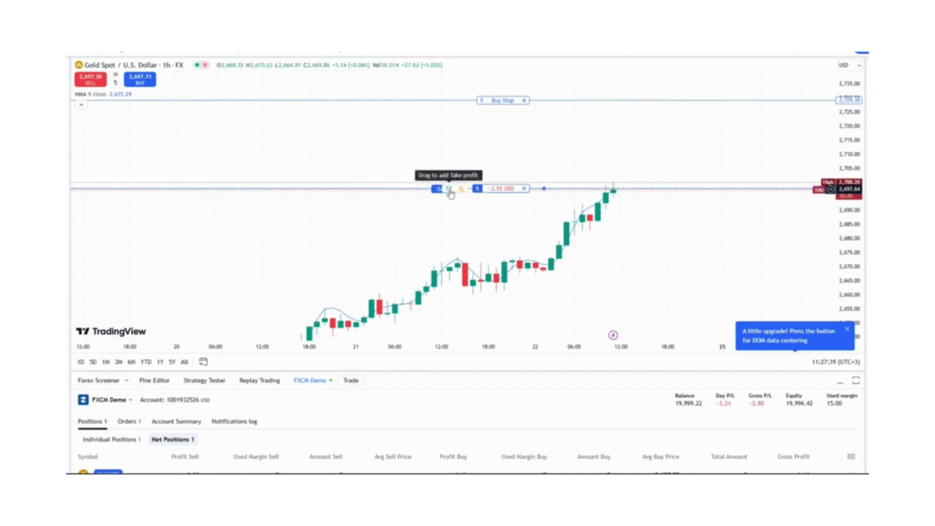